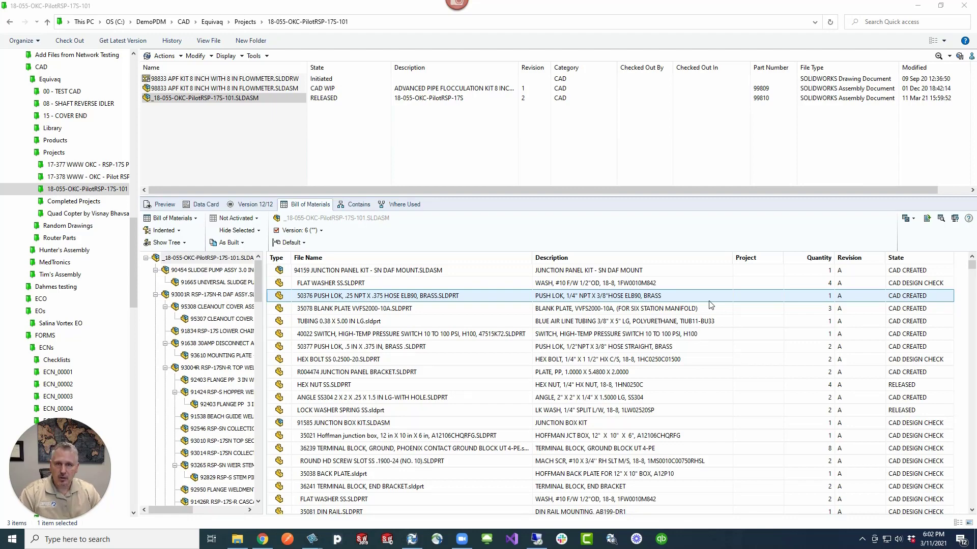
# Look through the indented bill of materials of _18-055-OKC-PilotRSP-17S-101.SLDASM
pyautogui.click(199, 98)
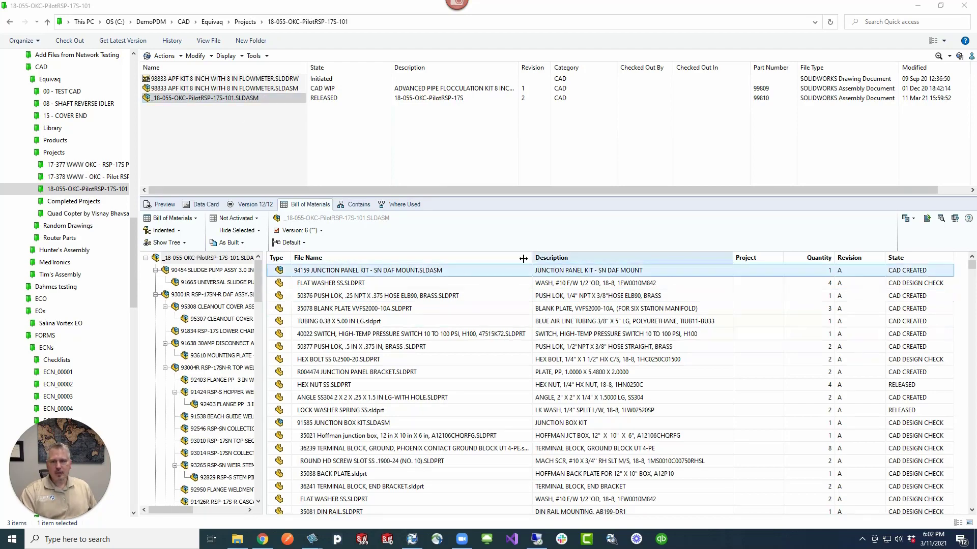
pyautogui.click(584, 360)
pyautogui.scroll(-10, 584, 359)
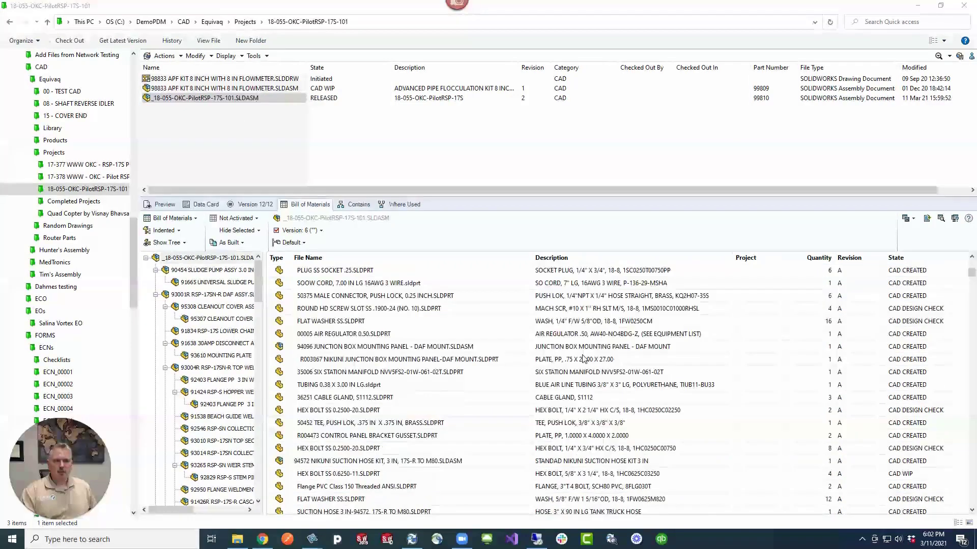
pyautogui.scroll(10, 590, 354)
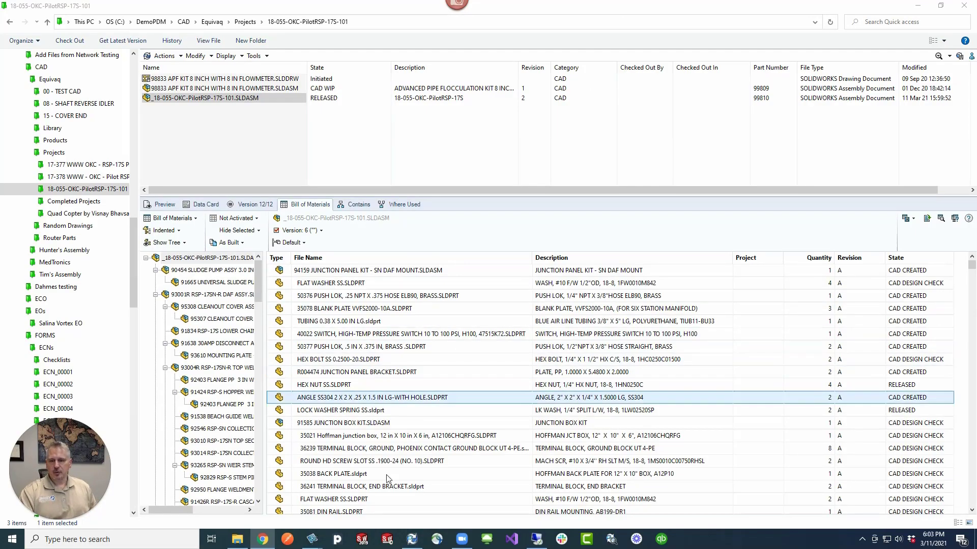
# Switch to SOLIDWORKS PDM Administration and open the Release transition's Execute command action that exports the BOM to SQL
pyautogui.click(413, 542)
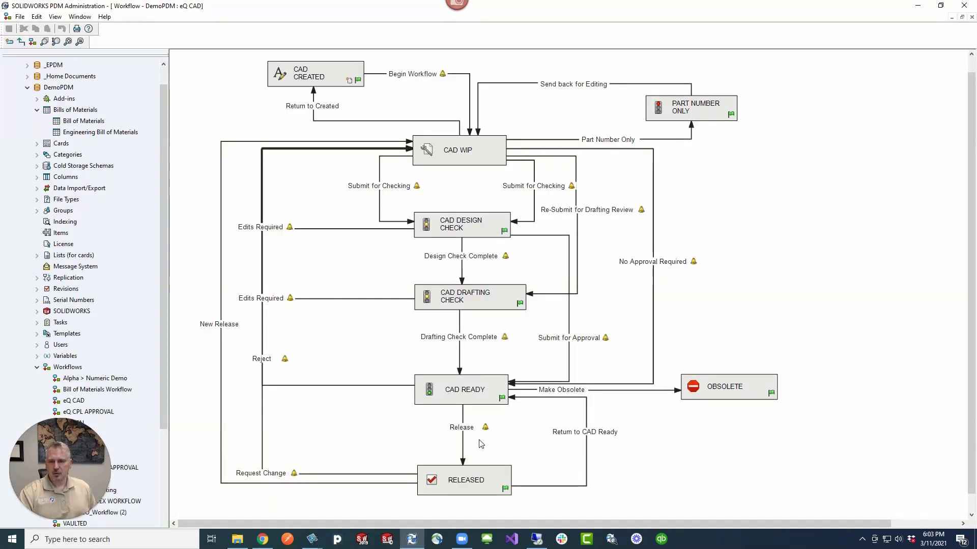
pyautogui.click(472, 432)
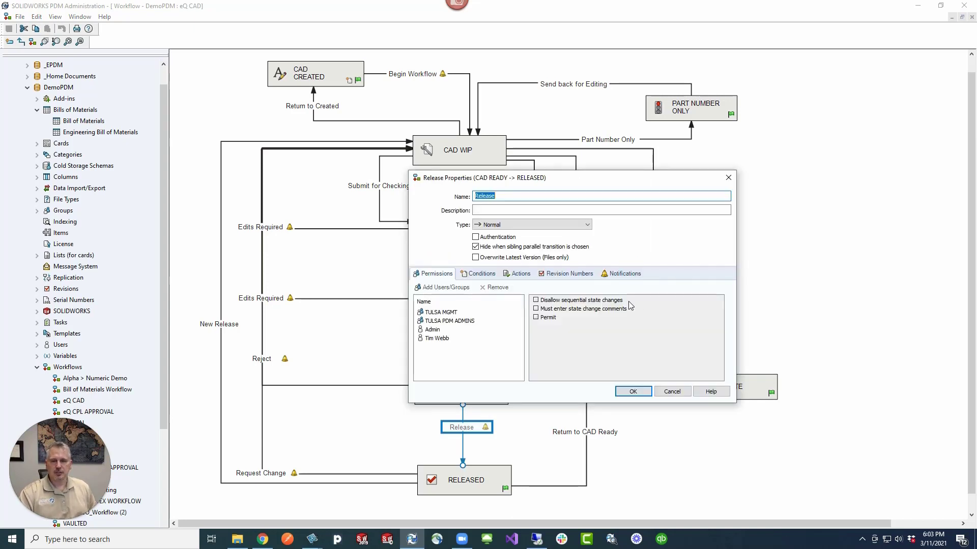
pyautogui.click(521, 275)
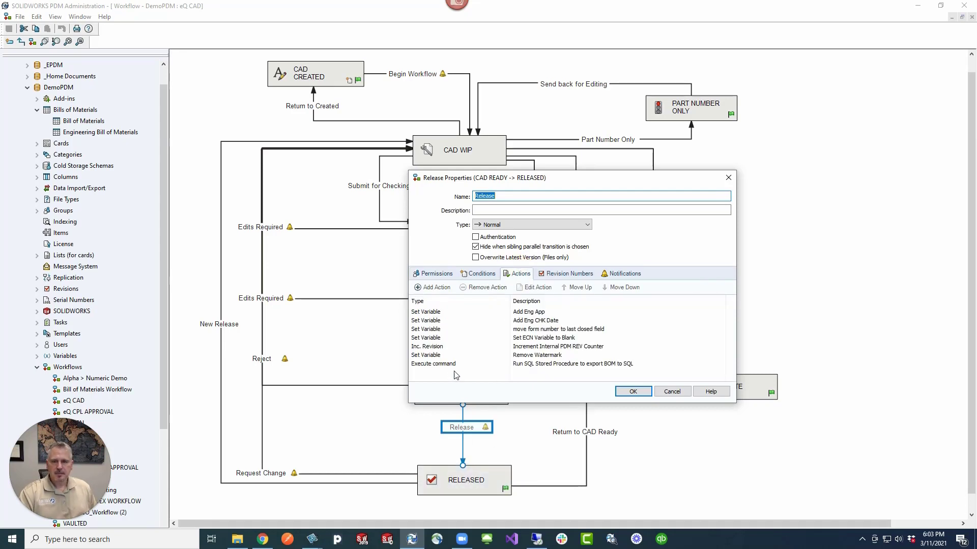
pyautogui.doubleClick(501, 364)
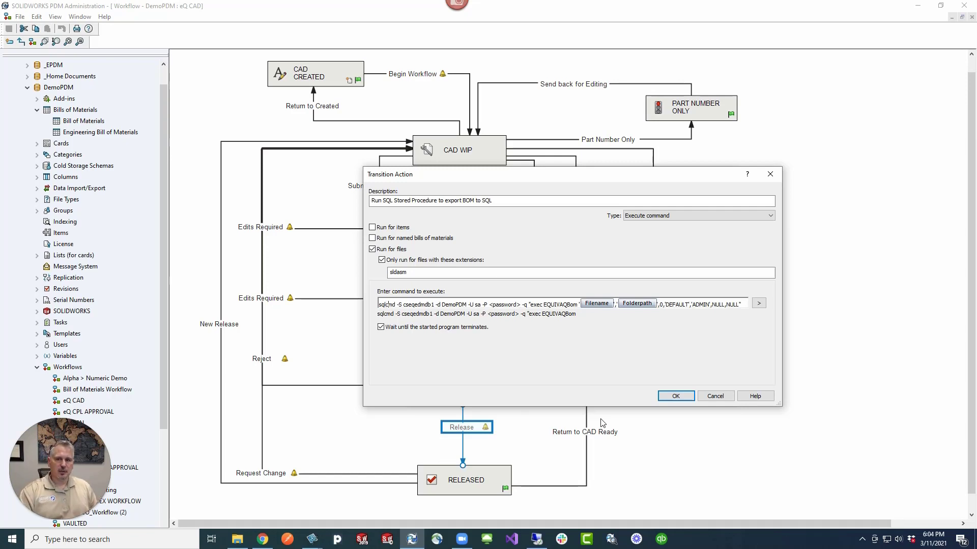
# Try the sqlcmd query switch as uppercase -Q in the command to execute and restore it to -q
pyautogui.press('Right')
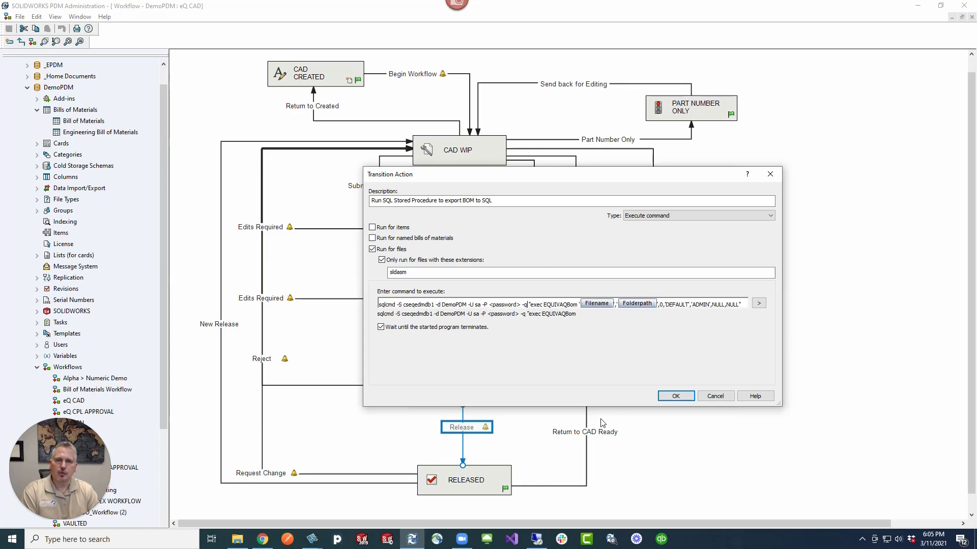
pyautogui.press('BackSpace')
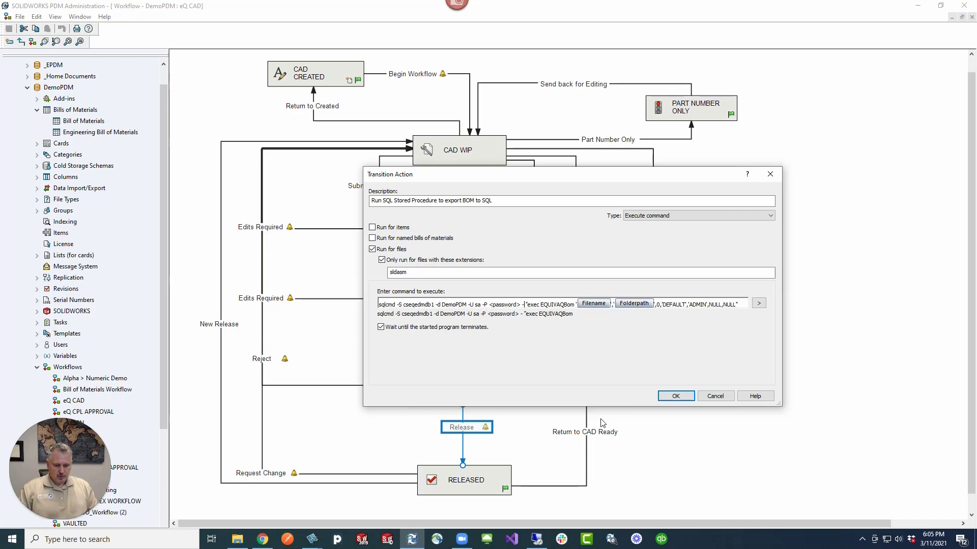
pyautogui.write('Q')
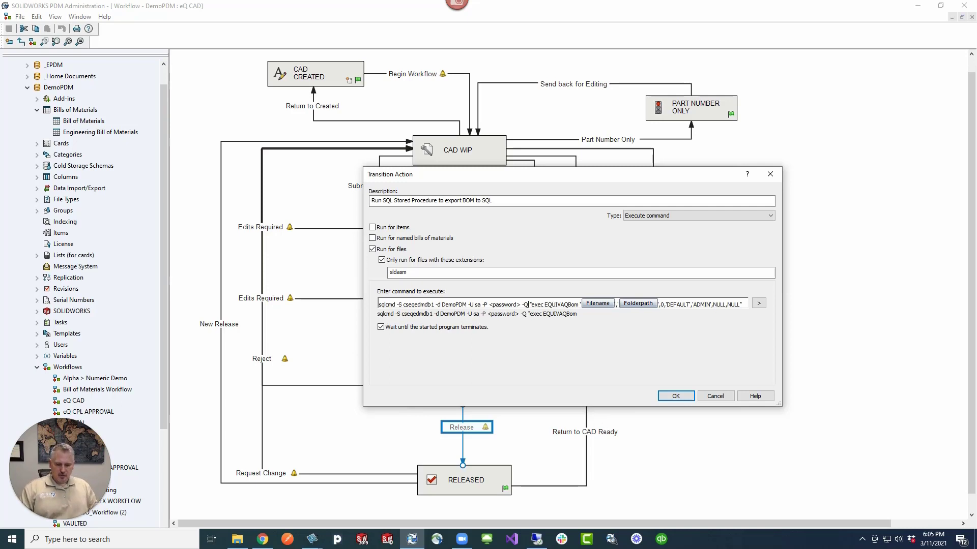
pyautogui.press('BackSpace')
pyautogui.write('q')
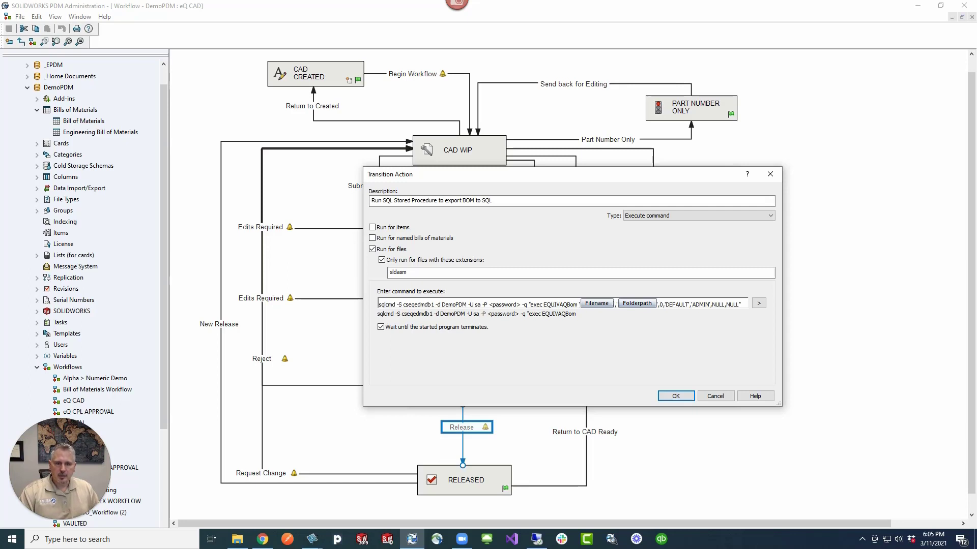
pyautogui.write('0')
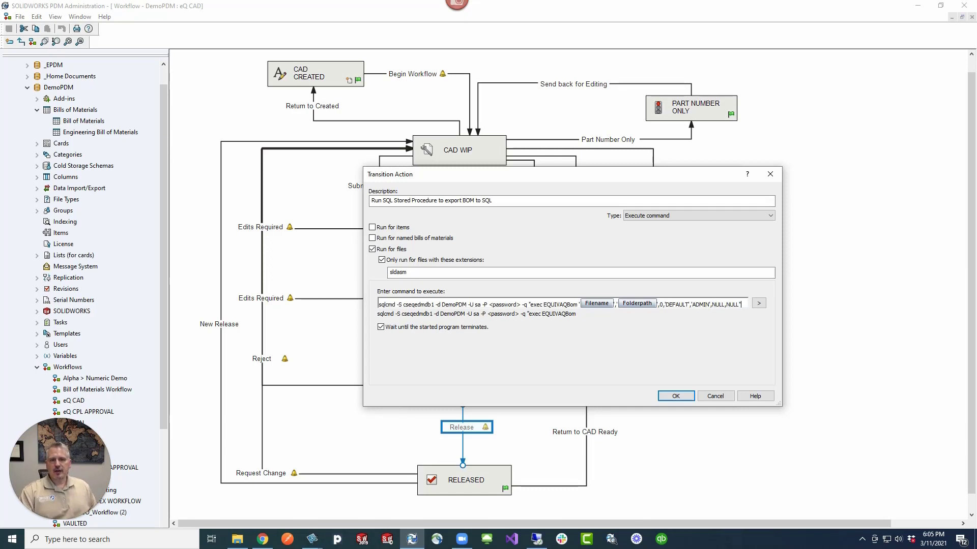
# Review the variables that can be inserted into the command and the option to wait until the started program terminates
pyautogui.click(758, 303)
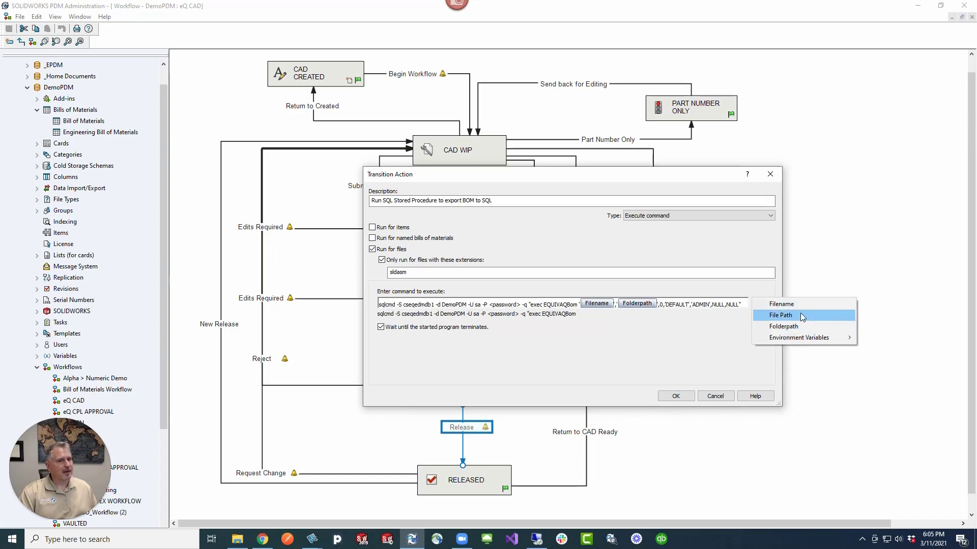
pyautogui.click(644, 349)
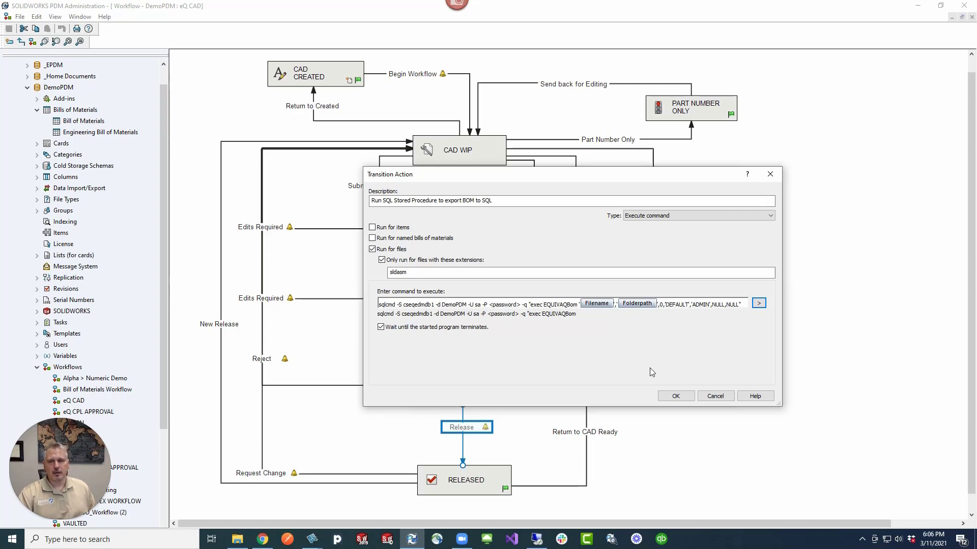
pyautogui.click(381, 328)
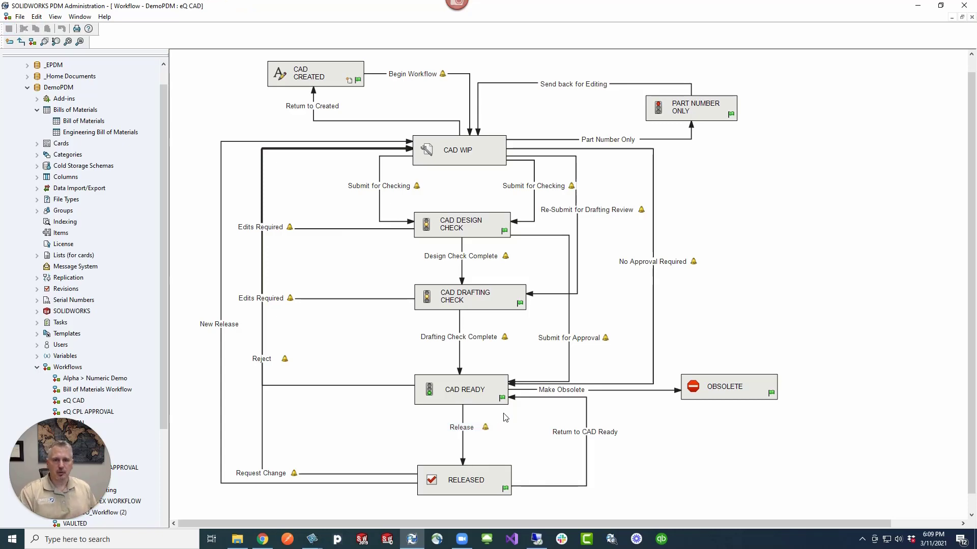
# Back in the vault, run Return to CAD Ready on only the top-level _18-055-OKC-PilotRSP-17S-101.SLDASM with the comment "Return to CAD Ready"
pyautogui.click(914, 7)
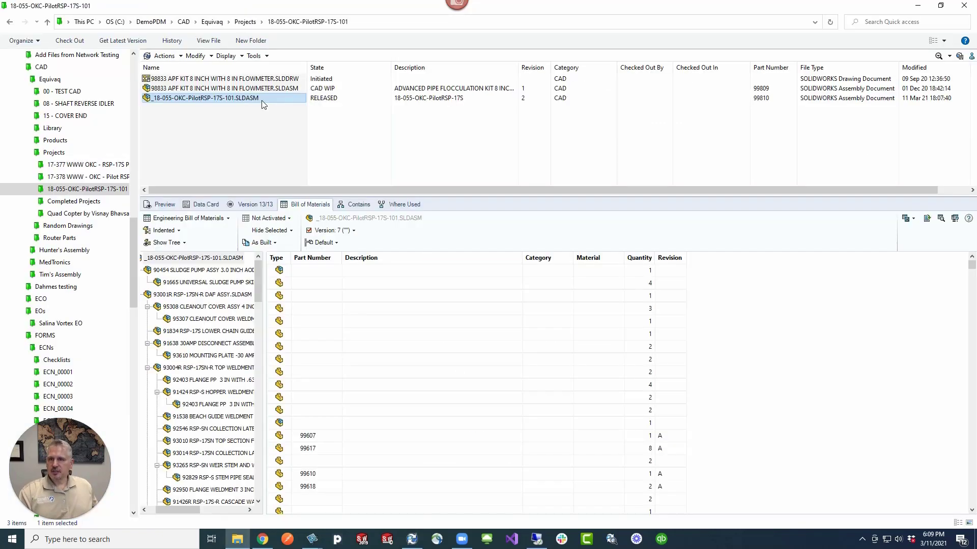
pyautogui.rightClick(262, 100)
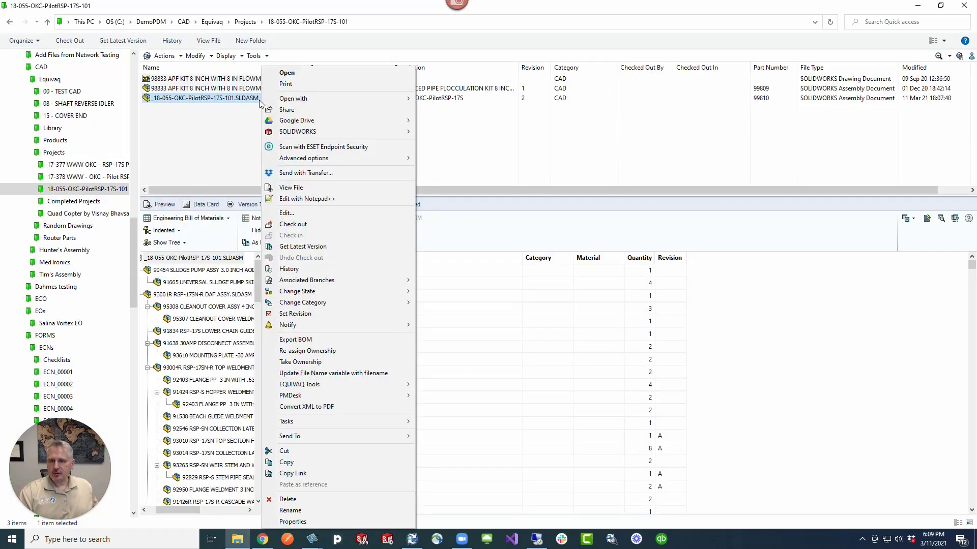
pyautogui.moveTo(356, 302)
pyautogui.click(461, 312)
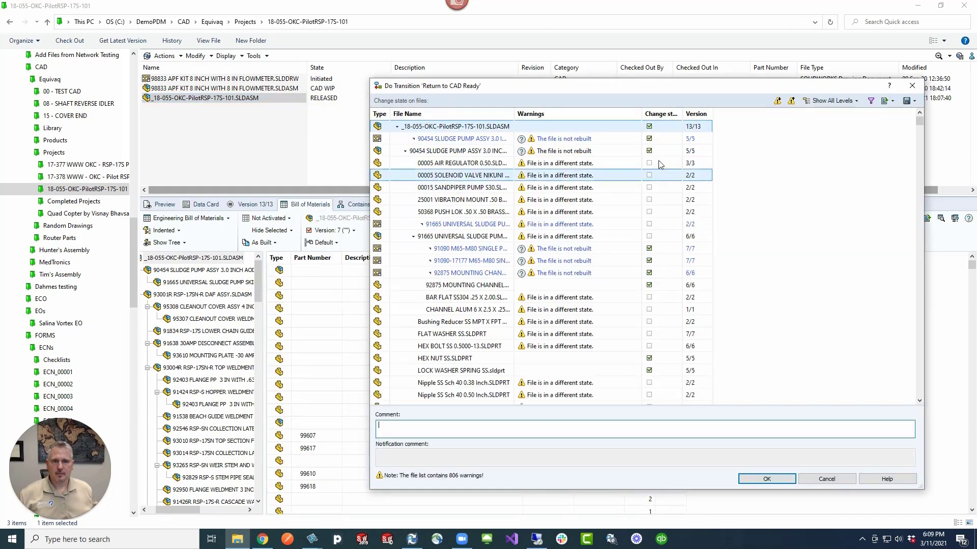
pyautogui.hotkey('ctrl', 'a')
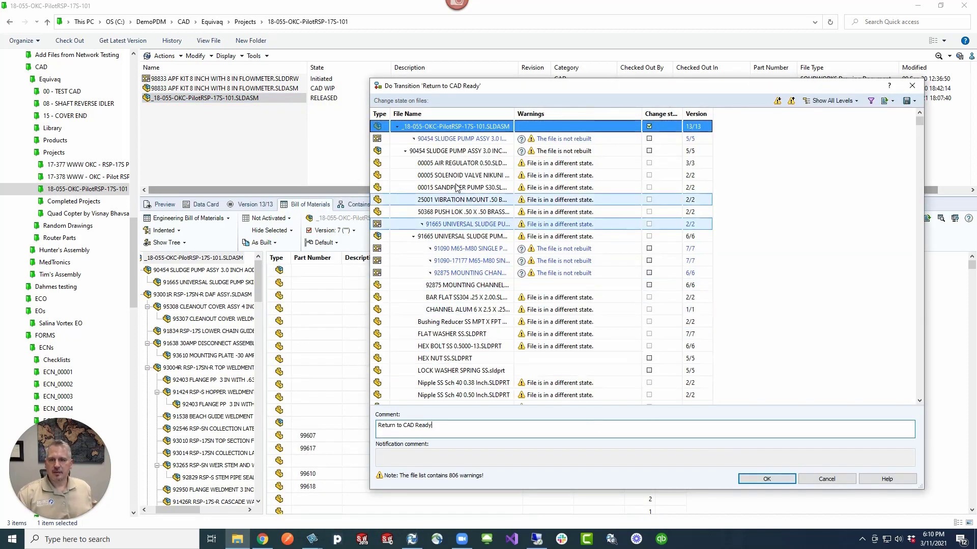
pyautogui.click(769, 475)
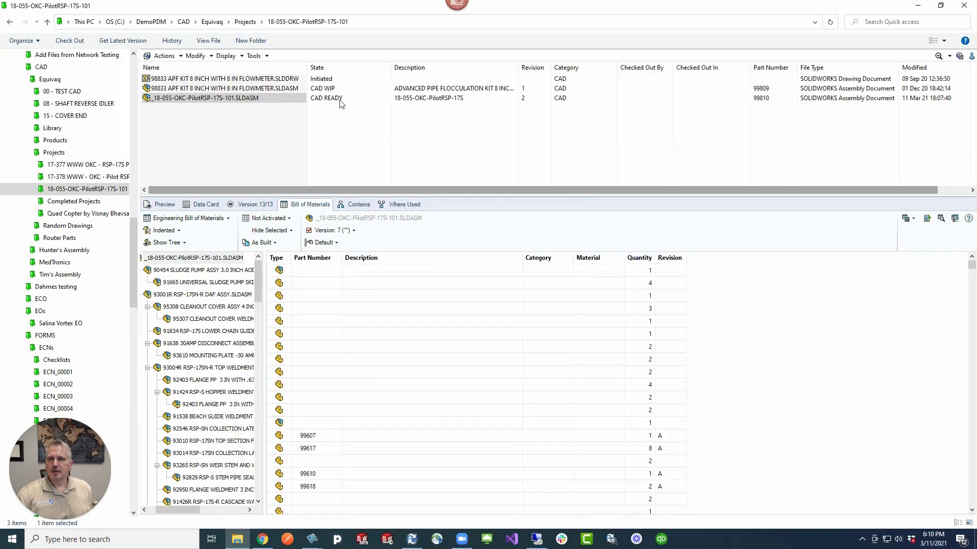
# Release only the top-level _18-055-OKC-PilotRSP-17S-101.SLDASM with the comment "Release and export BOM to SQL" and no notification recipients
pyautogui.rightClick(262, 100)
pyautogui.moveTo(375, 291)
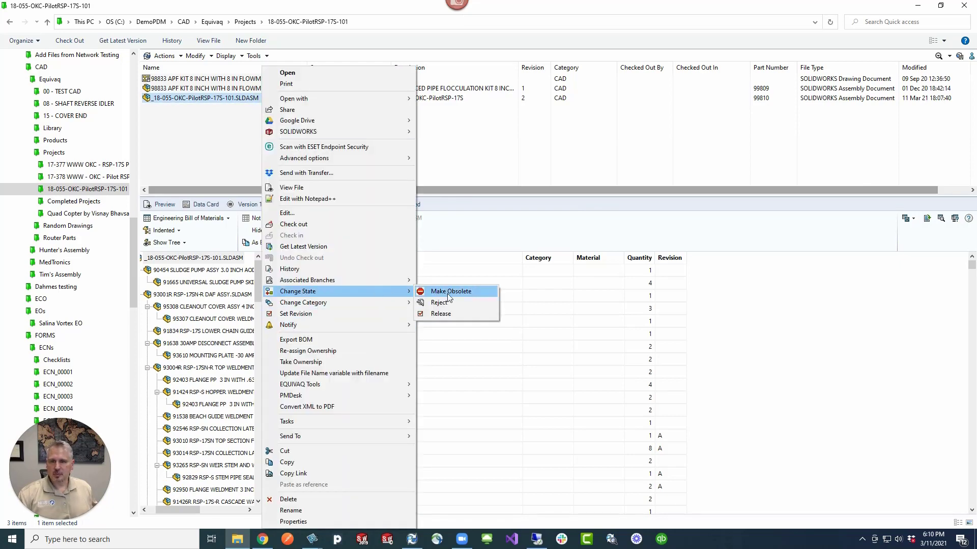
pyautogui.click(442, 314)
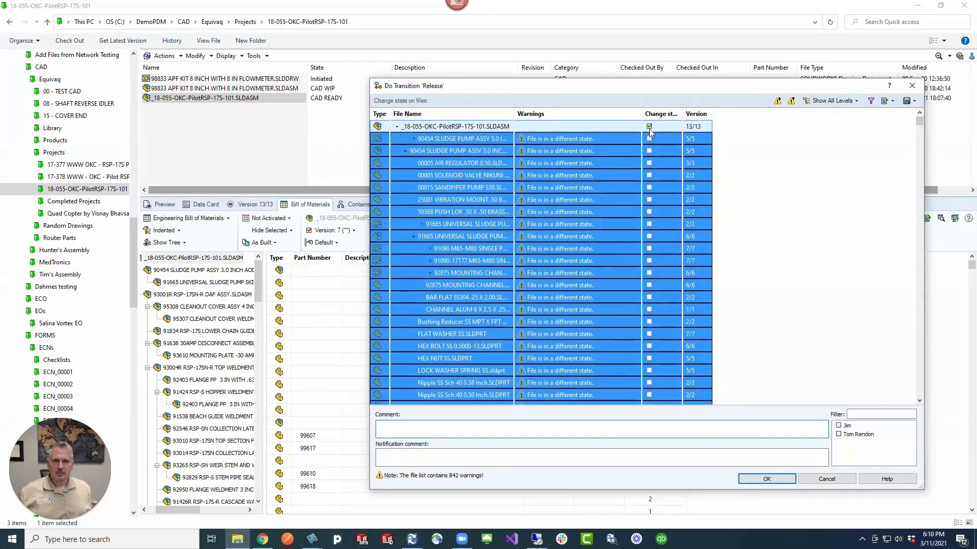
pyautogui.click(649, 127)
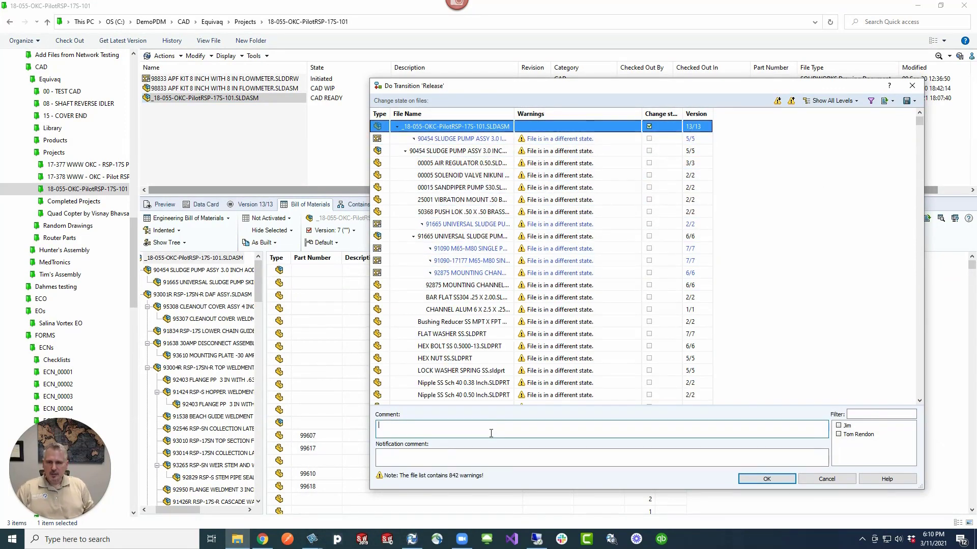
pyautogui.write('Release and export BOM to SQL')
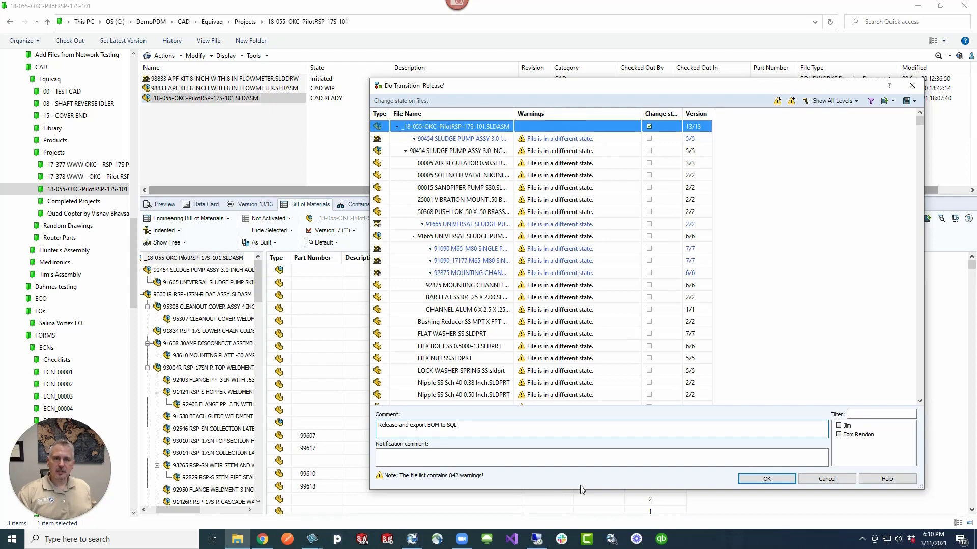
pyautogui.click(767, 480)
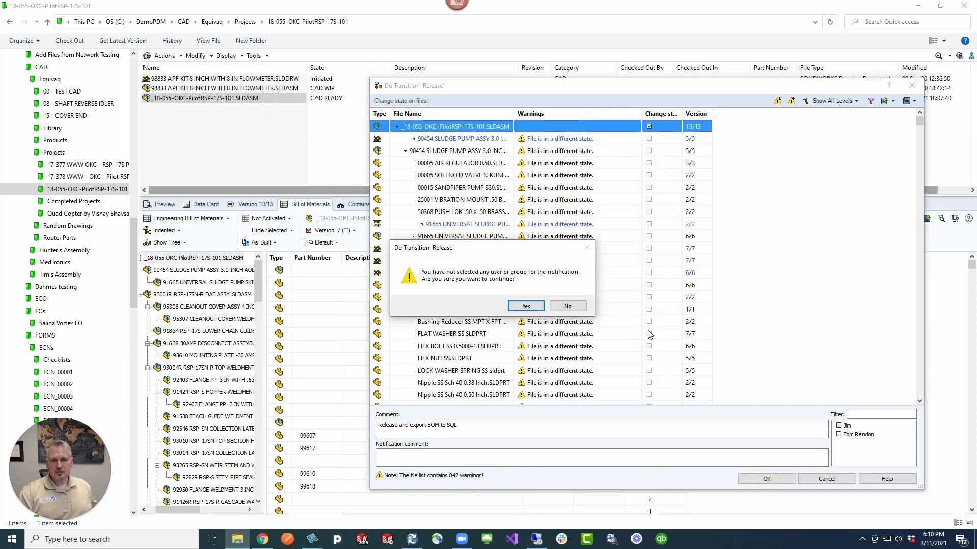
pyautogui.click(526, 306)
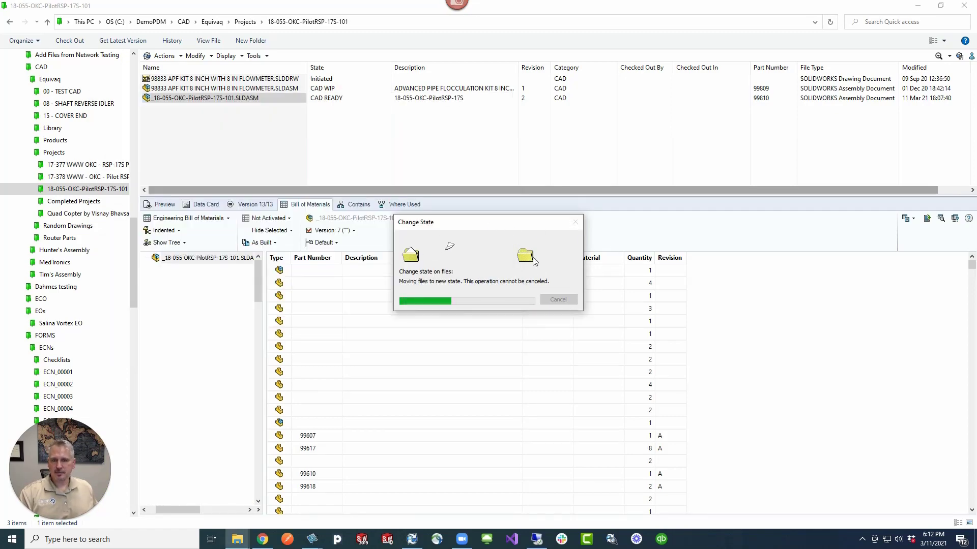
# Switch to SQL Server Management Studio on the remote server and run the SELECT query on the EQUIVAQ_BOM table
pyautogui.click(537, 540)
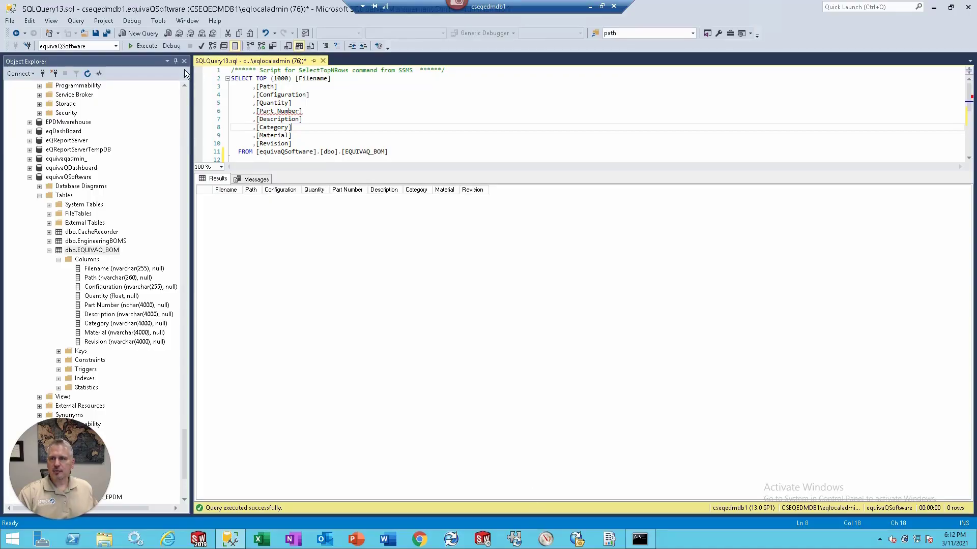
pyautogui.click(145, 45)
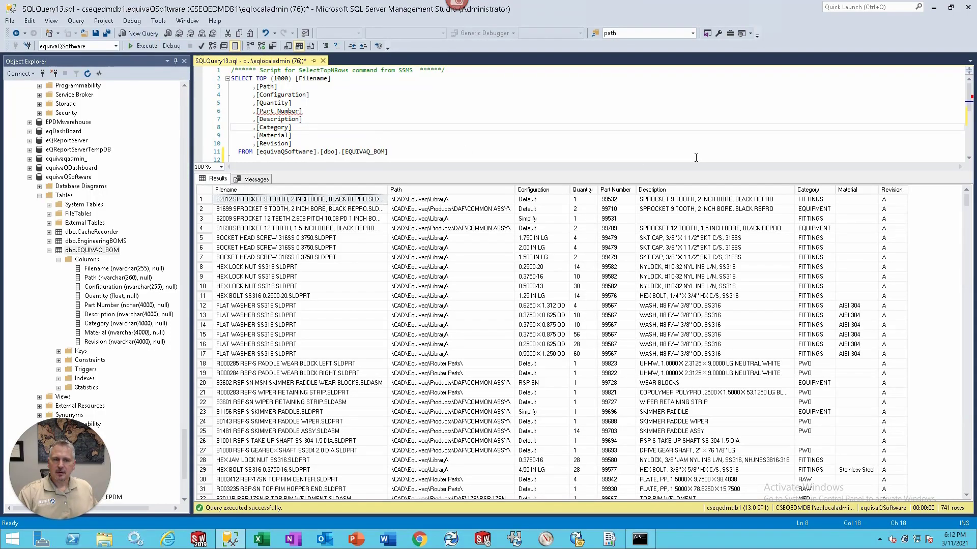